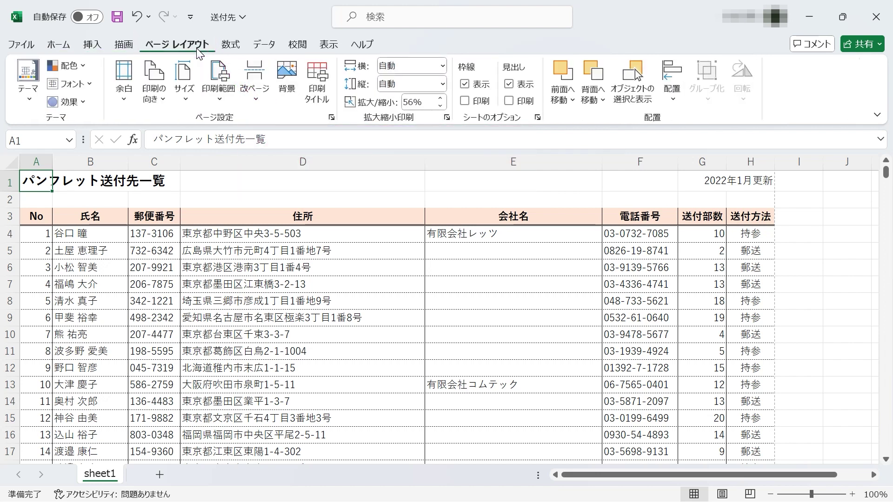
Step: Replace the sheet's print title rows with the table heading row, $3:$3, in the page setup
left_click(330, 81)
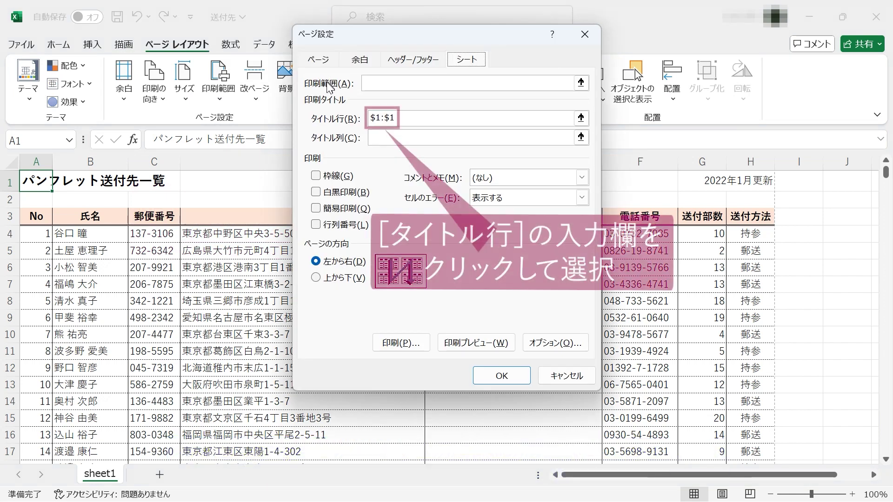
left_click(368, 118)
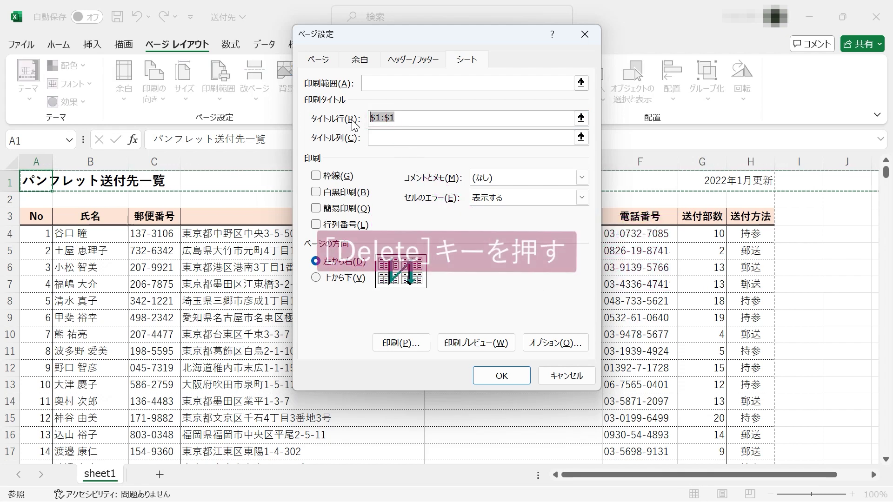
key("Delete")
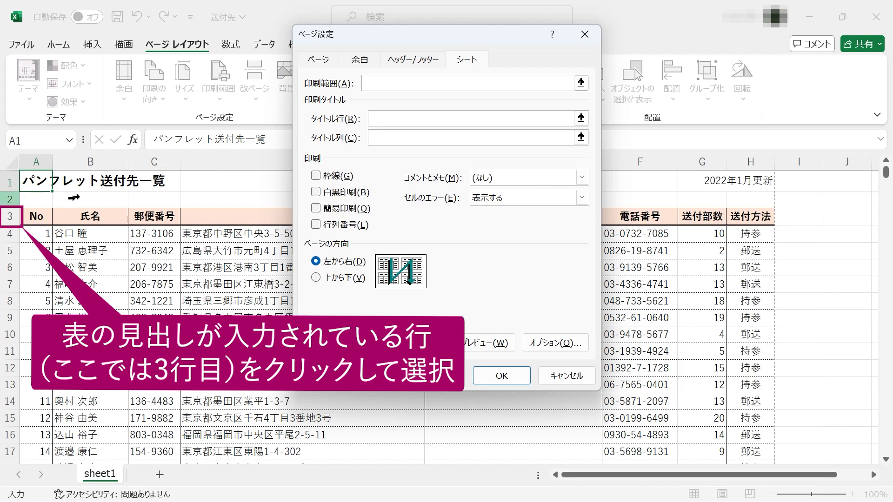
left_click(14, 218)
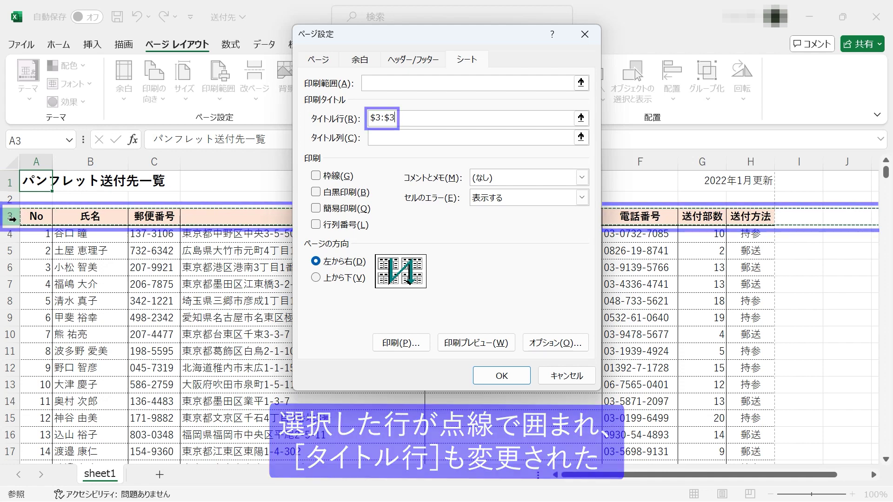
Step: Preview the printout and page through to page 8, checking the heading row at the start of each page
left_click(484, 349)
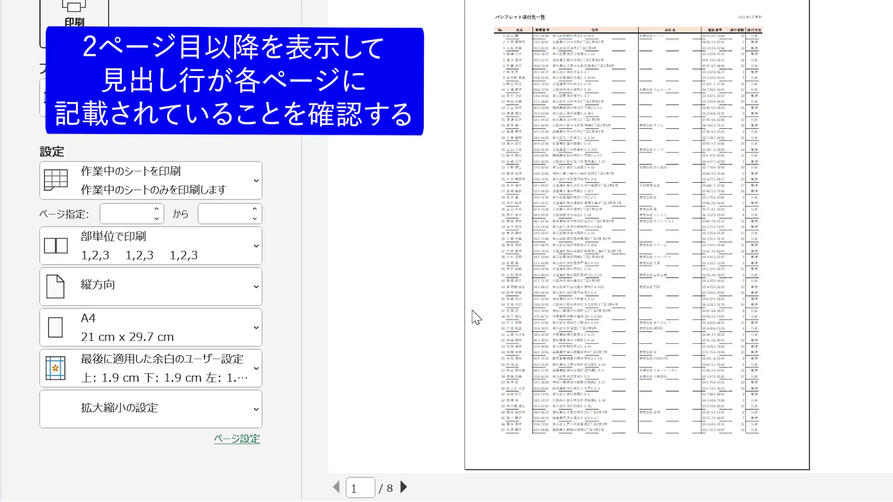
left_click(403, 487)
left_click(403, 487)
left_click(403, 488)
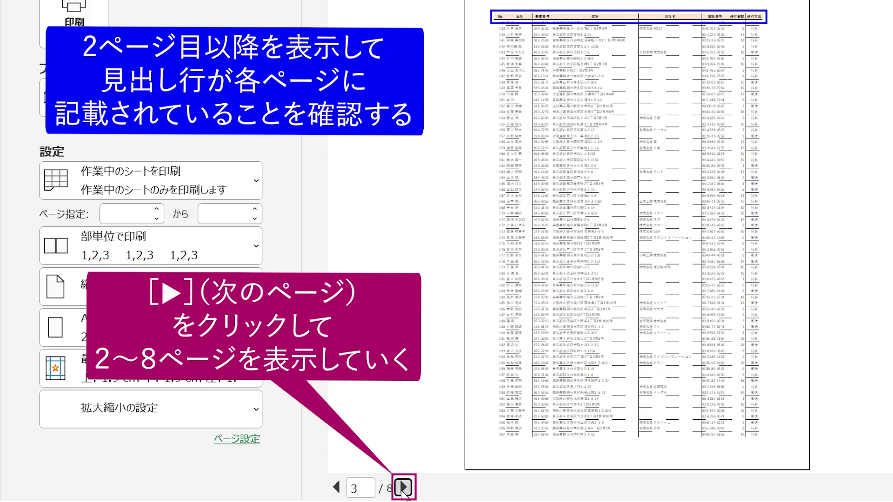
left_click(403, 488)
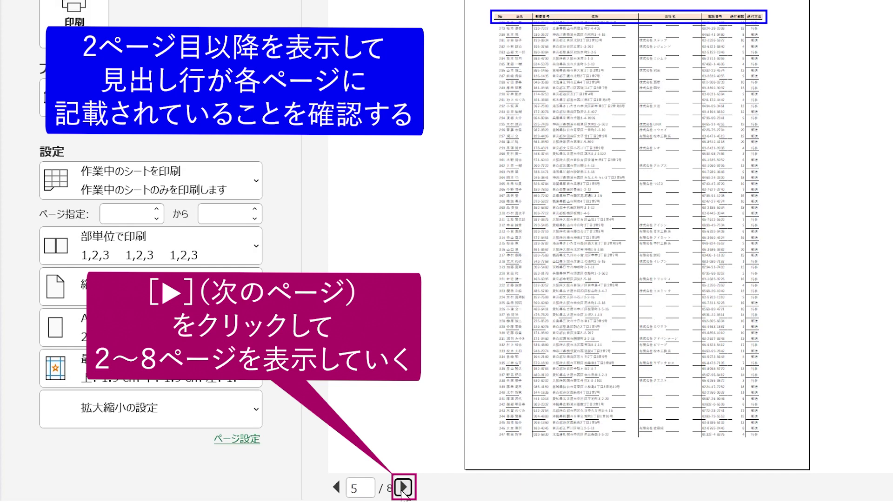
left_click(403, 487)
left_click(403, 488)
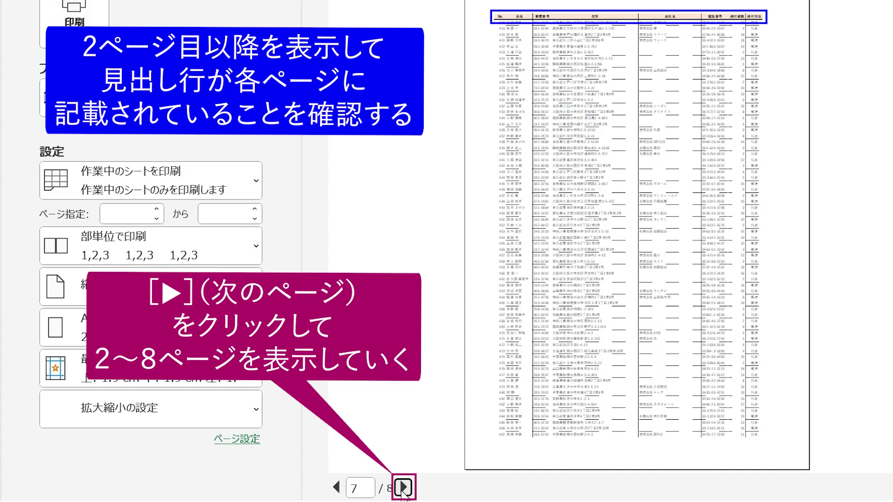
left_click(403, 488)
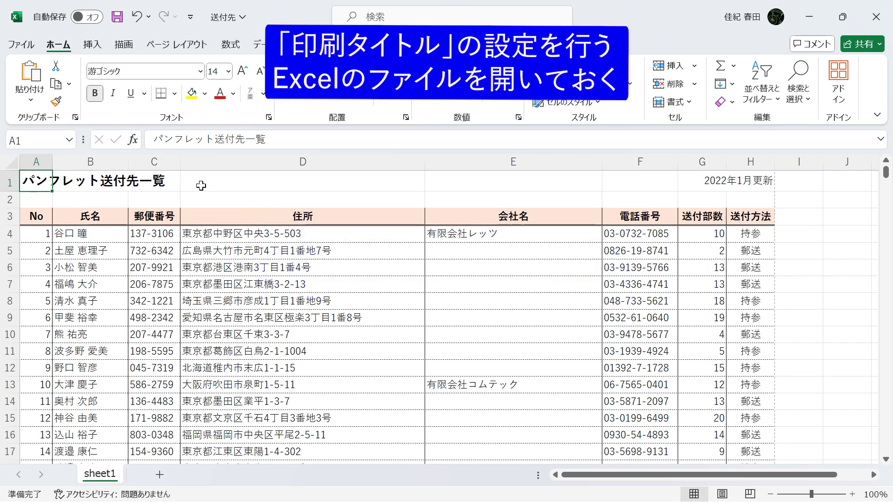
Step: Replace the sheet's print title rows with $1:$3, covering the title, update date and heading rows
left_click(195, 46)
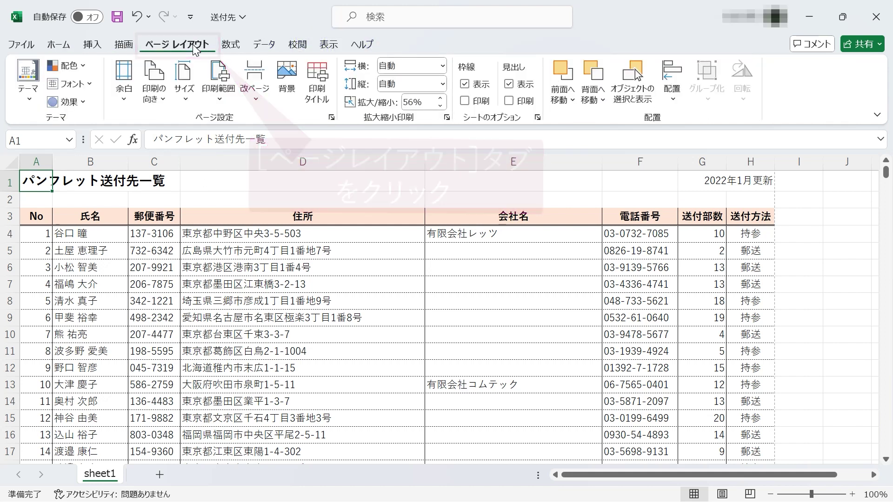
left_click(321, 81)
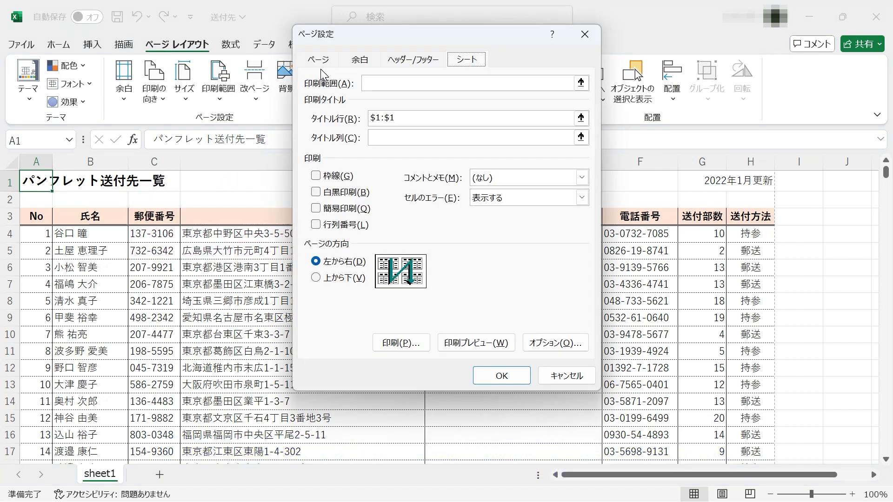
left_click(401, 120)
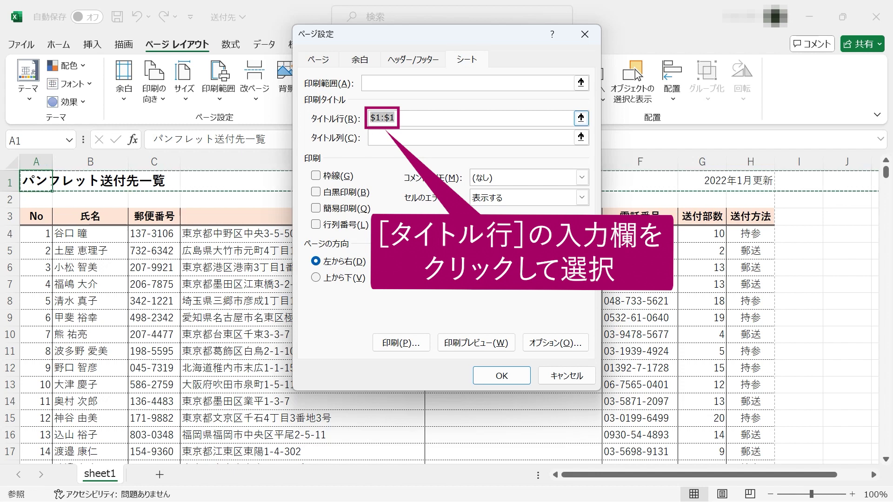
left_click(335, 120)
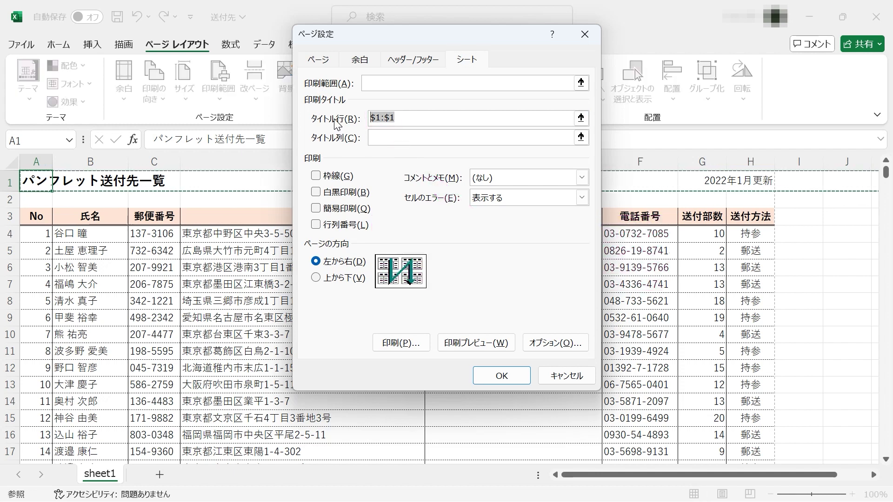
key("Delete")
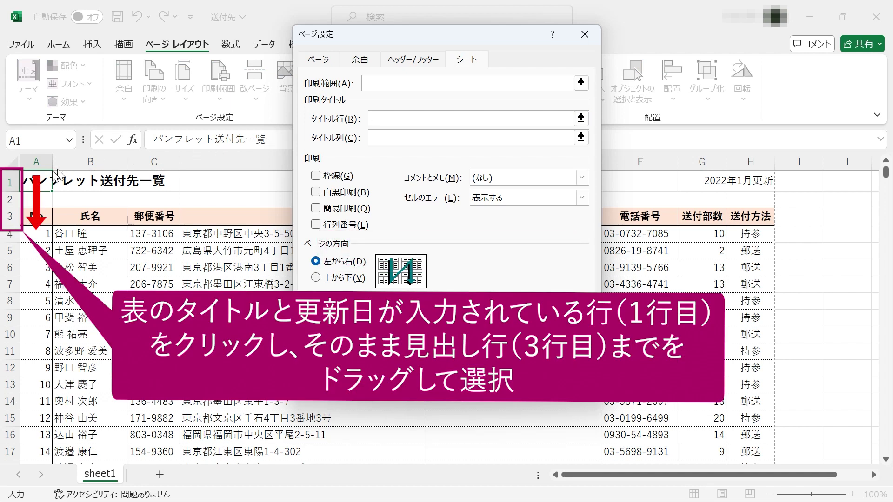
left_click_drag(13, 182, 11, 217)
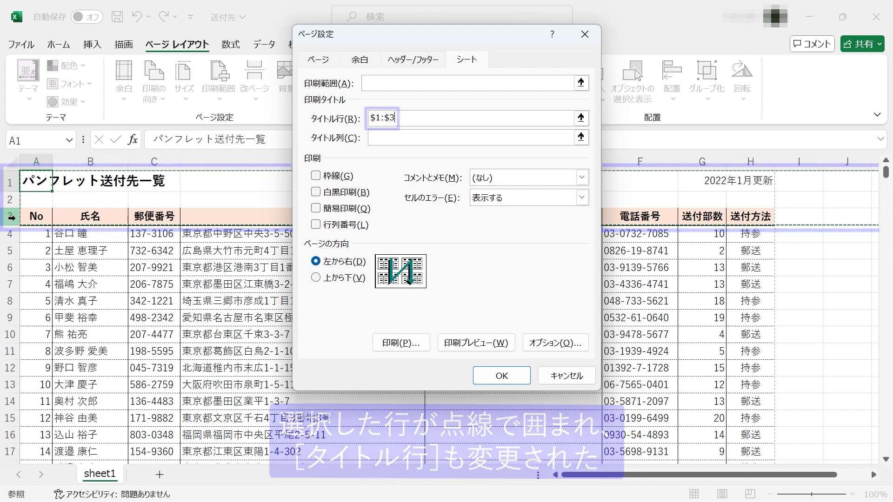
Step: Preview the printout through page 8, checking the title, update date and heading rows on every page
left_click(478, 353)
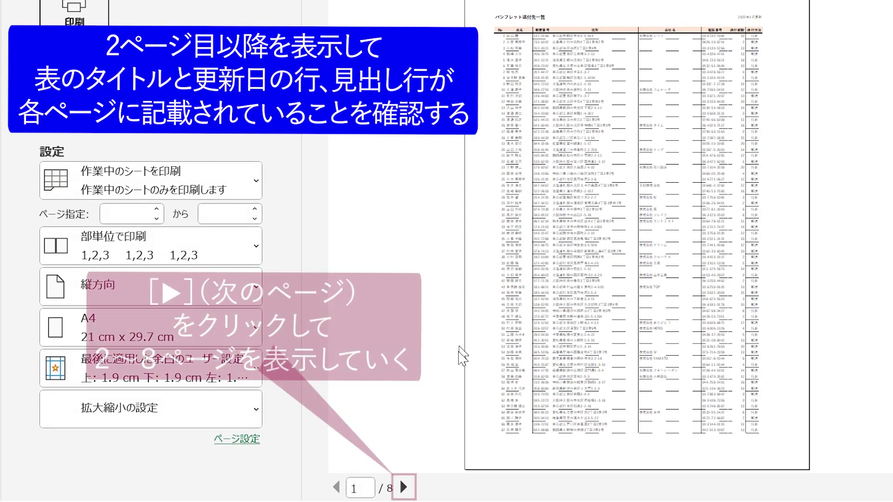
left_click(404, 487)
left_click(404, 487)
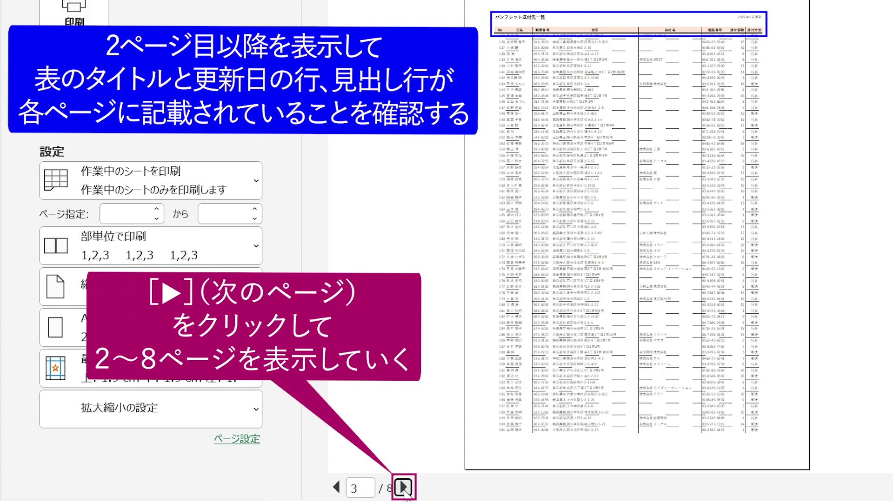
left_click(403, 487)
left_click(404, 488)
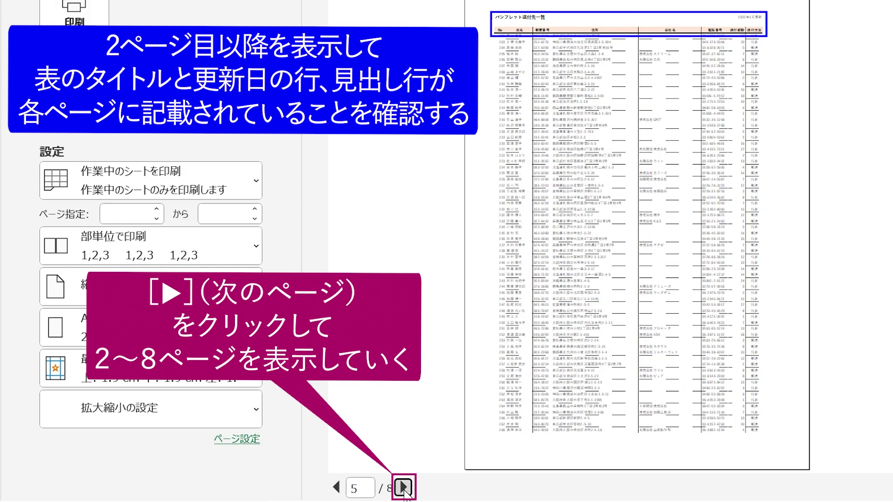
left_click(404, 487)
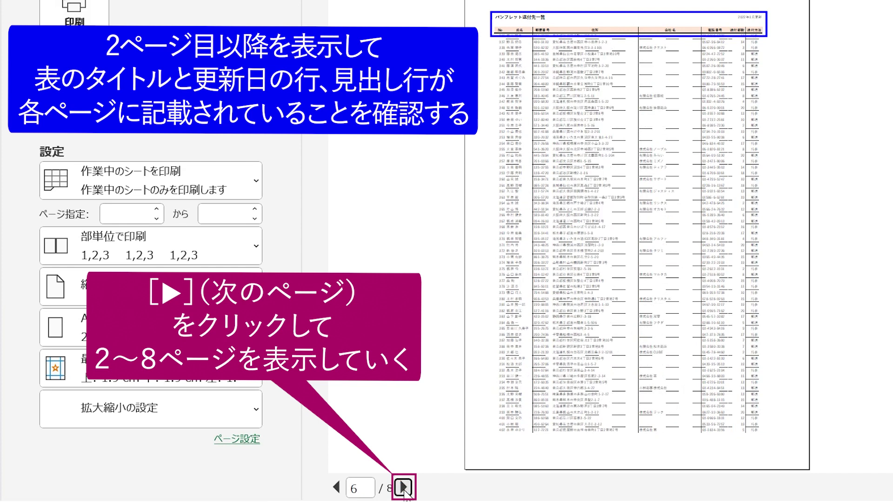
left_click(403, 487)
left_click(403, 488)
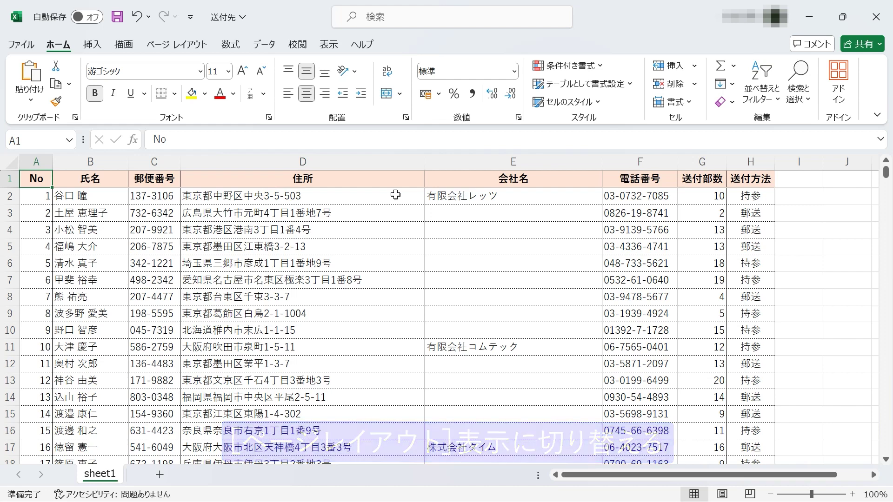
Step: Show the sheet in Page Layout view and enter パンフレット送付先一覧 in the left header section
left_click(724, 495)
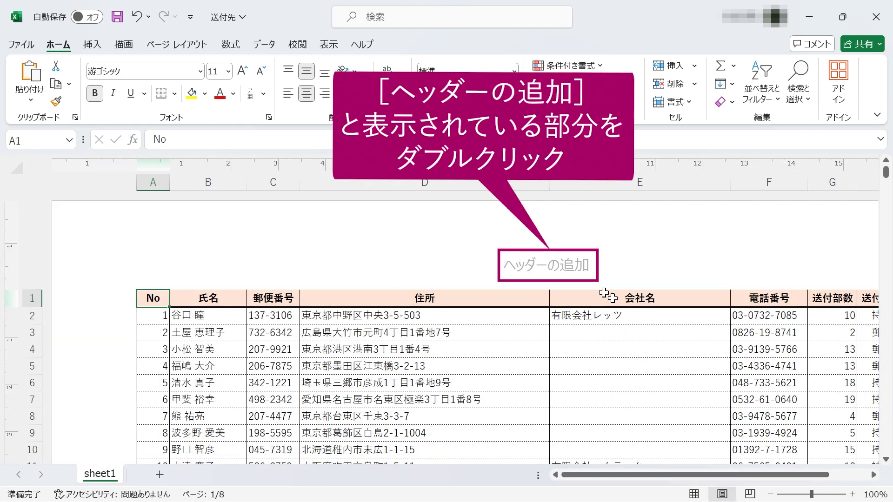
left_click(546, 255)
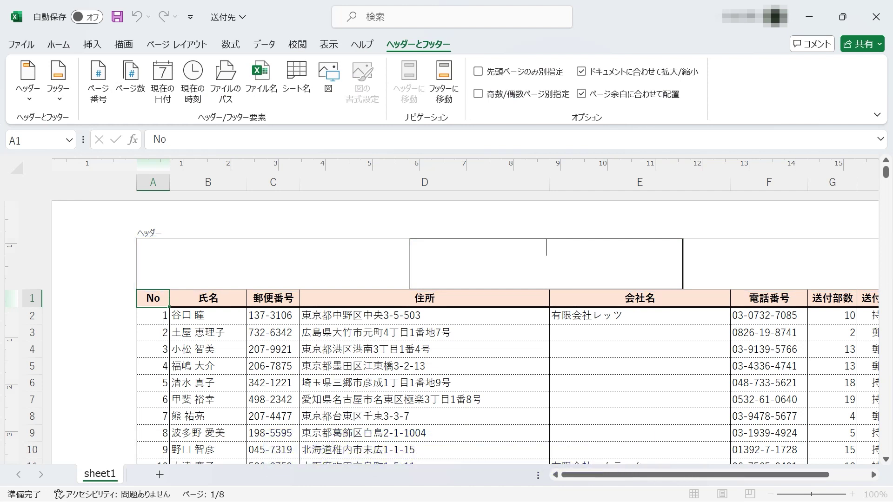
left_click(346, 261)
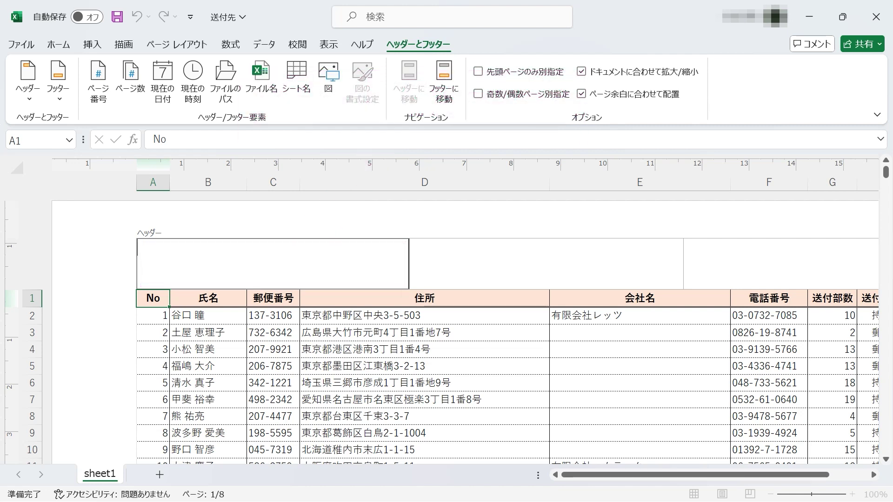
type("パンフレット送付先一覧")
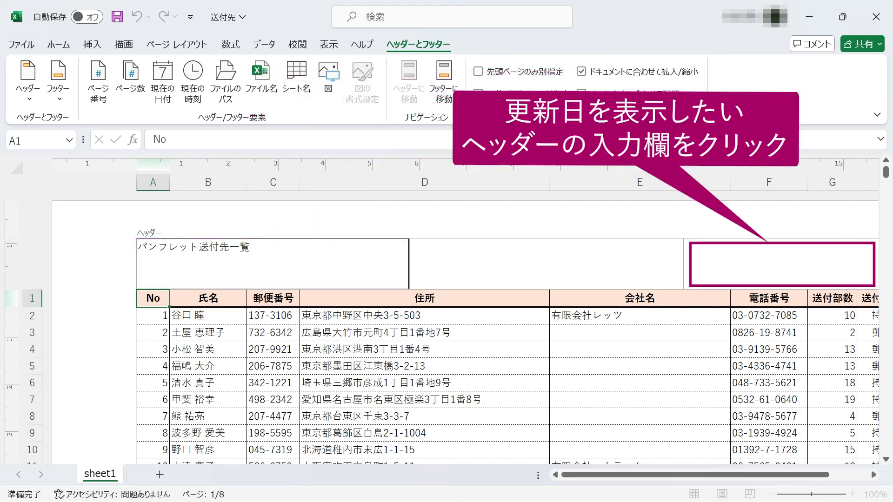
Step: Enter 2022年1月更新 in the right header section and finish editing the header
left_click(693, 256)
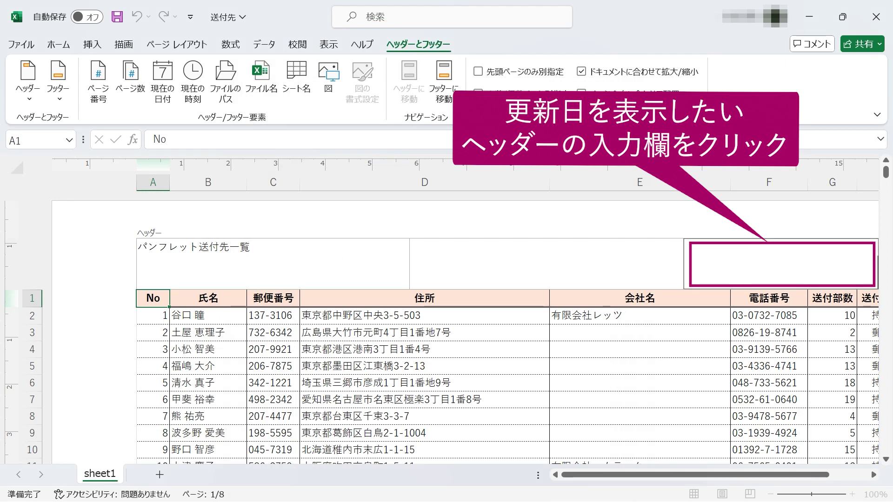
type("2022年1月更新")
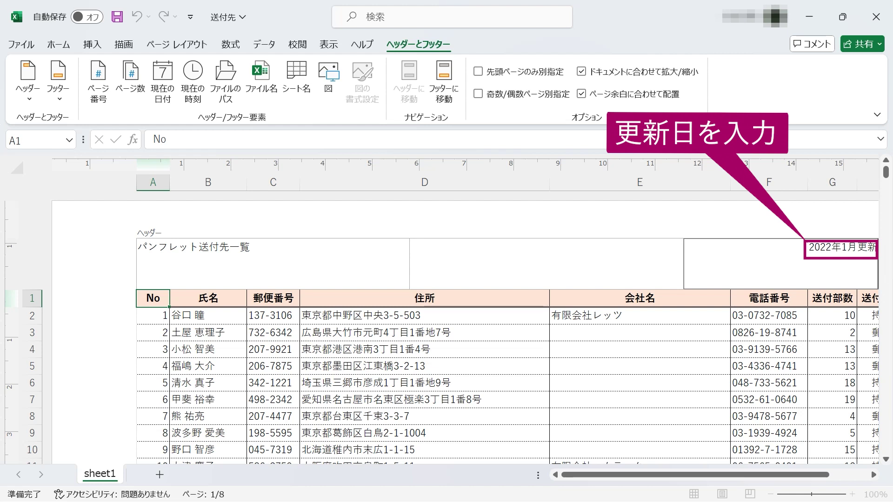
left_click(698, 228)
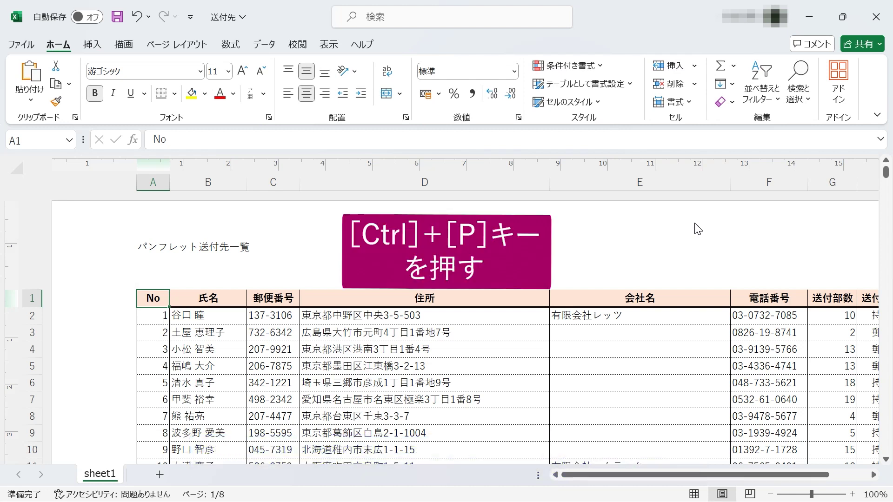
Step: Open the print preview and page through to page 8, checking the header's title and update date on each page
key("ctrl+p")
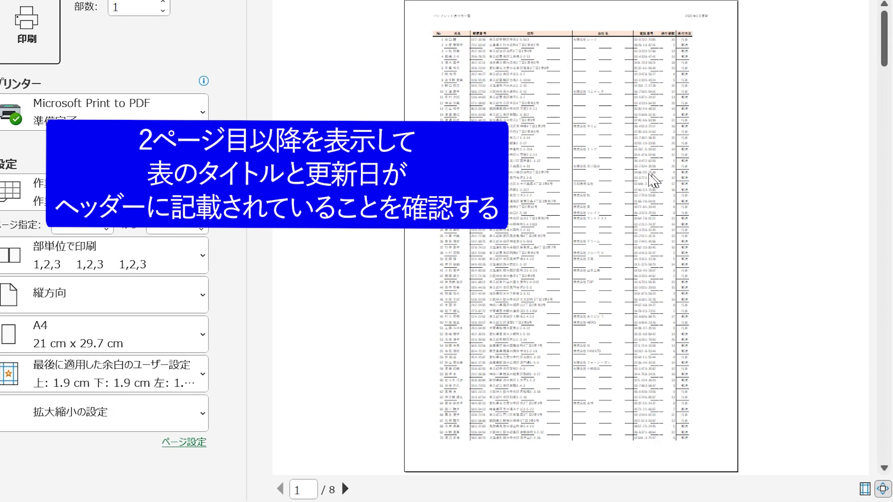
left_click(345, 489)
left_click(345, 489)
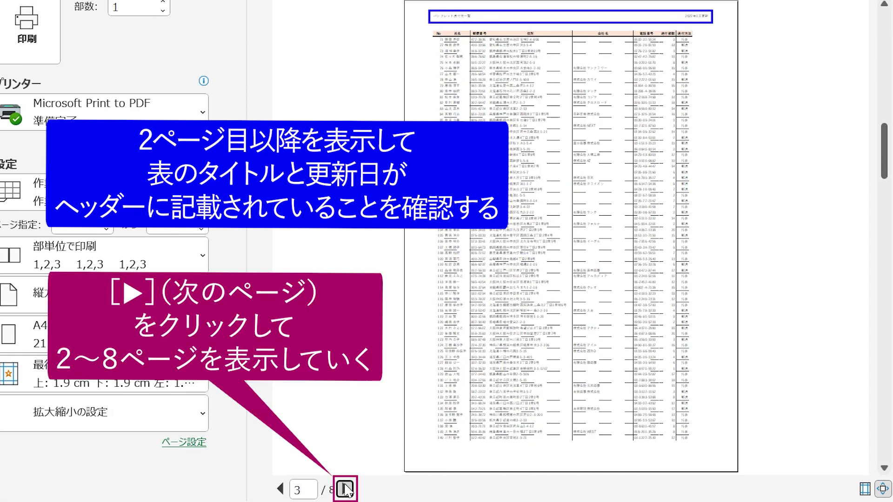
left_click(345, 489)
left_click(346, 489)
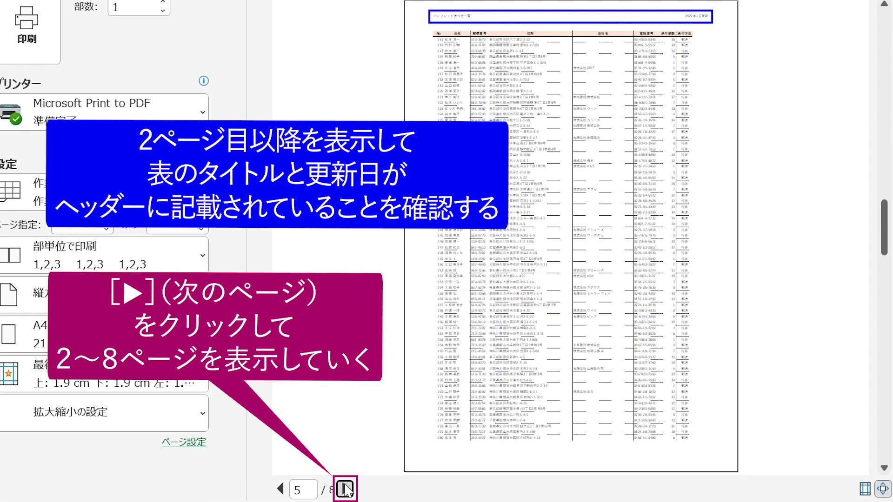
left_click(345, 489)
left_click(345, 488)
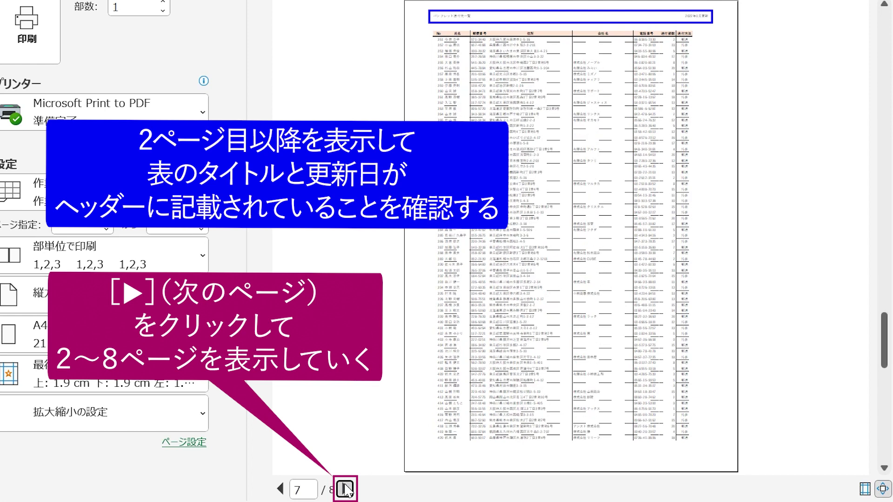
left_click(344, 489)
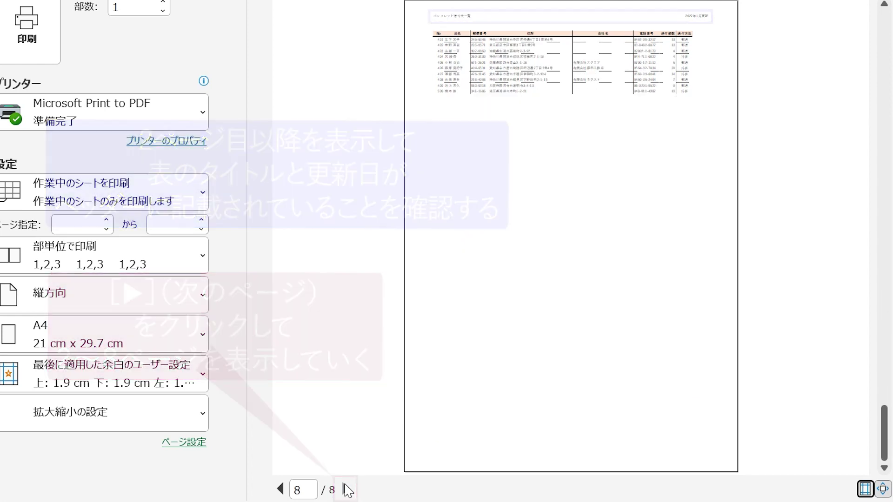